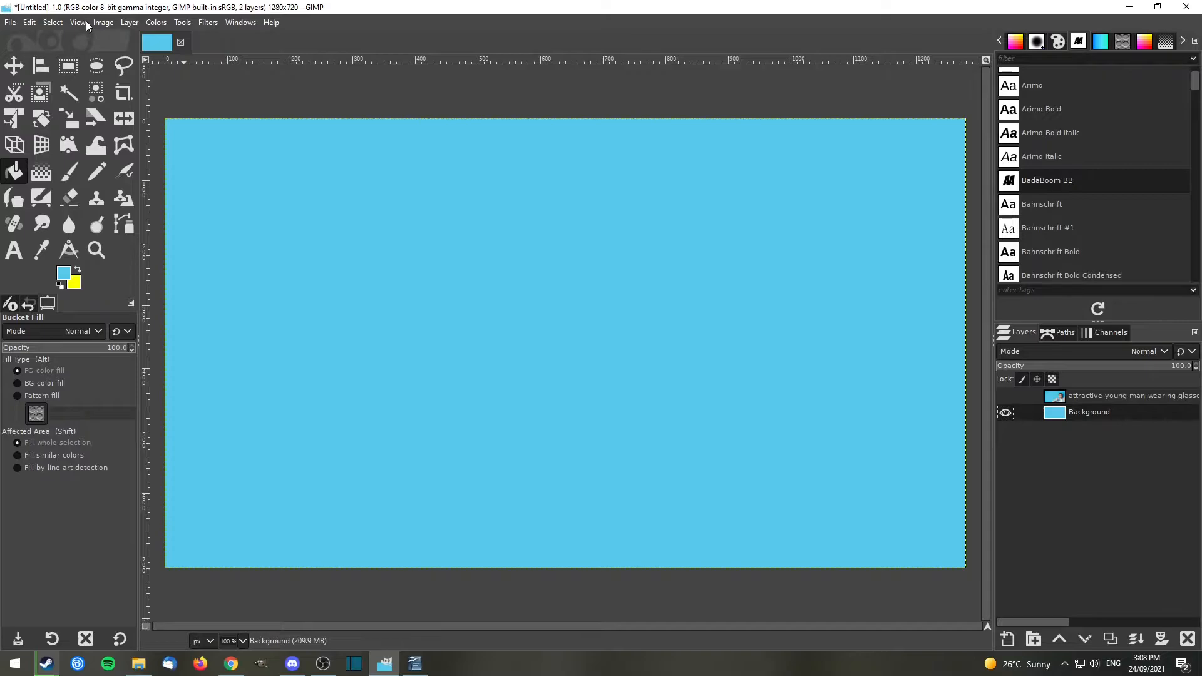
Check the image's canvas size settings without changing them.
{"action": "left_click", "coordinate": [80, 22]}
{"action": "mouse_move", "coordinate": [103, 22]}
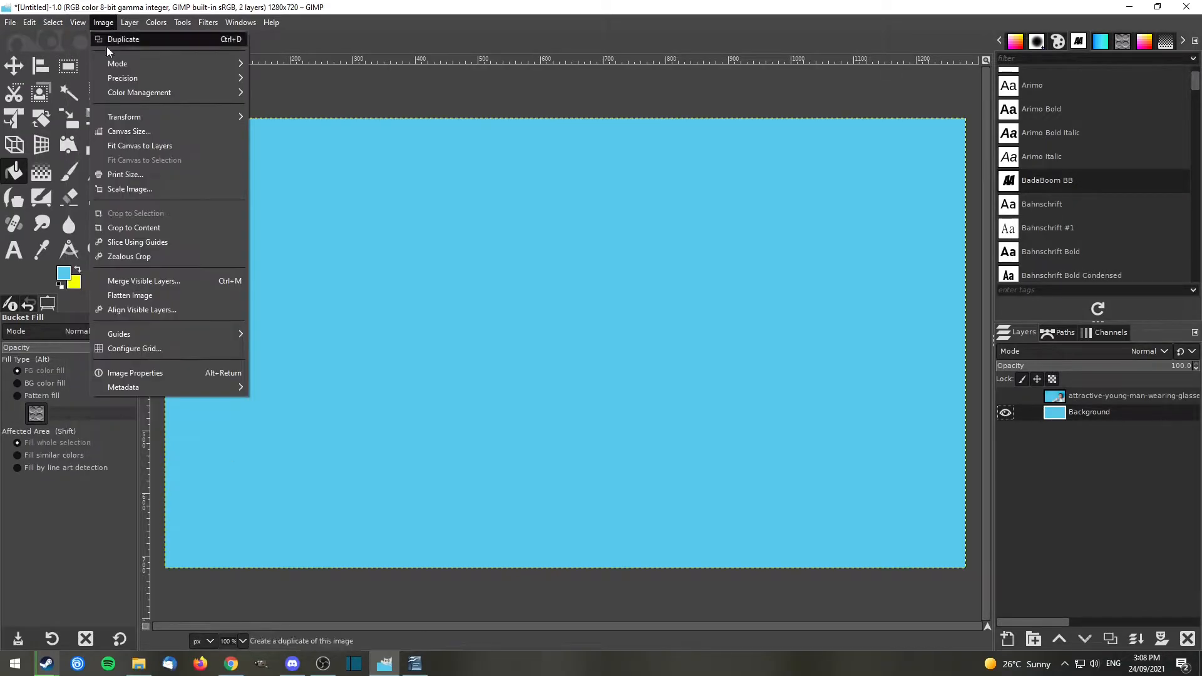
{"action": "left_click", "coordinate": [126, 131]}
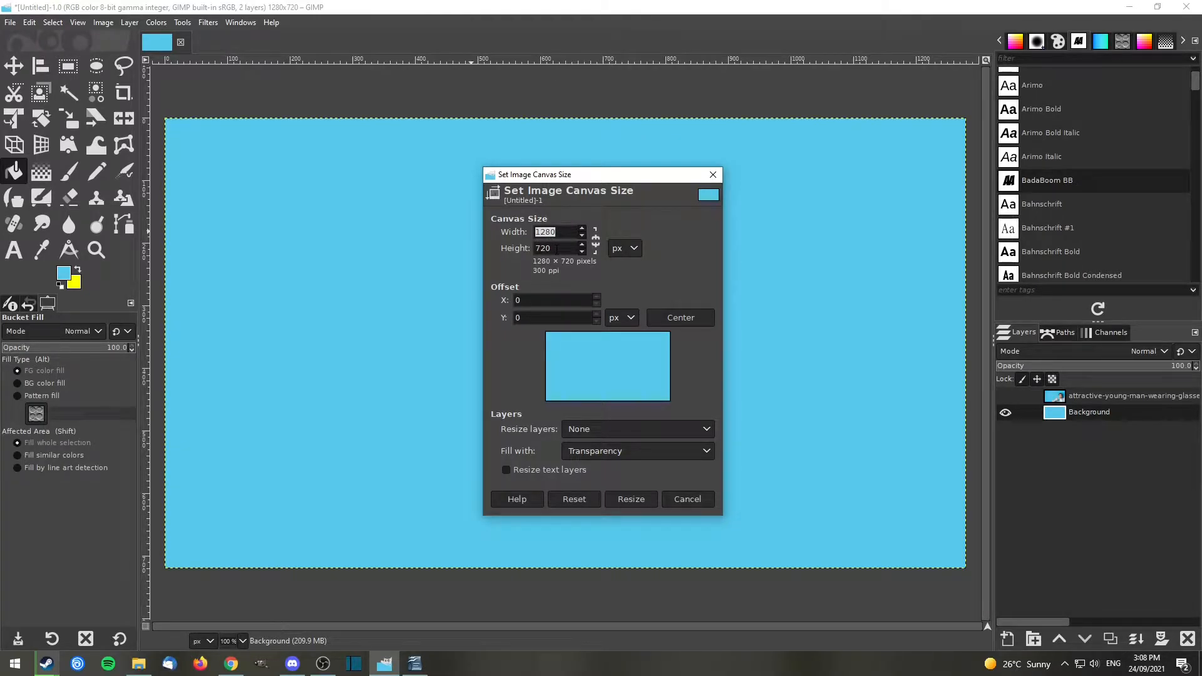
{"action": "left_click", "coordinate": [687, 499]}
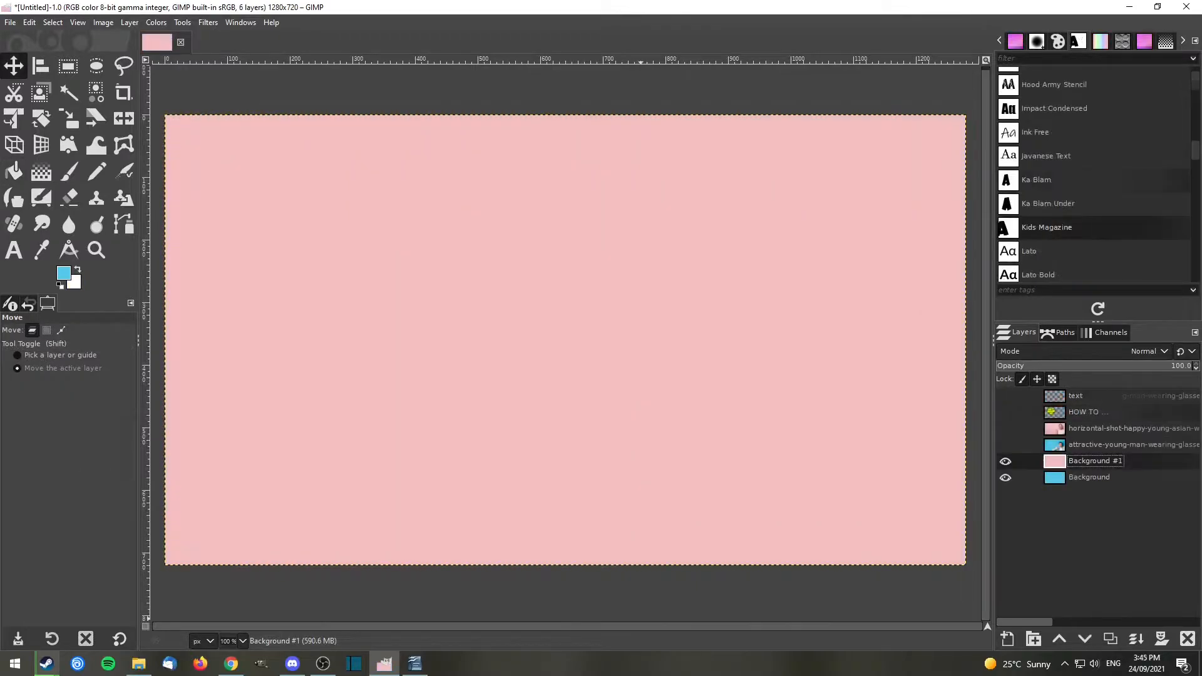
Add the text "RAINBOW" in light blue Kids Magazine at 90 px on the pink background.
{"action": "left_click", "coordinate": [14, 251]}
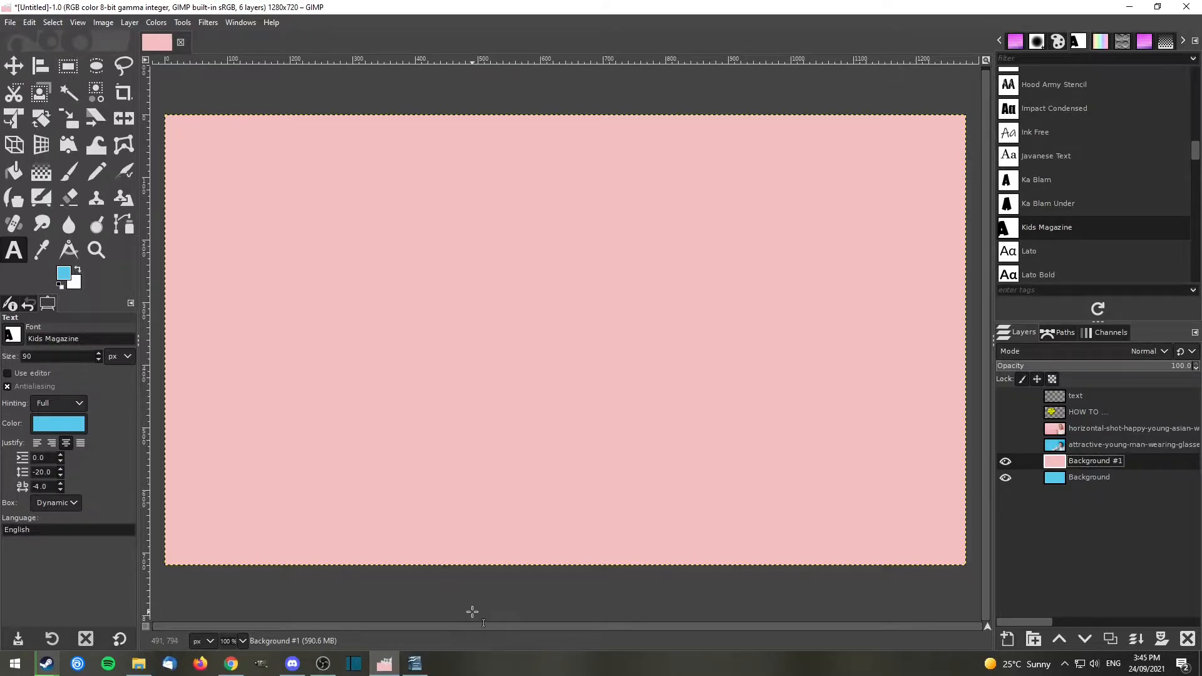
{"action": "key", "text": "ctrl+shift+t"}
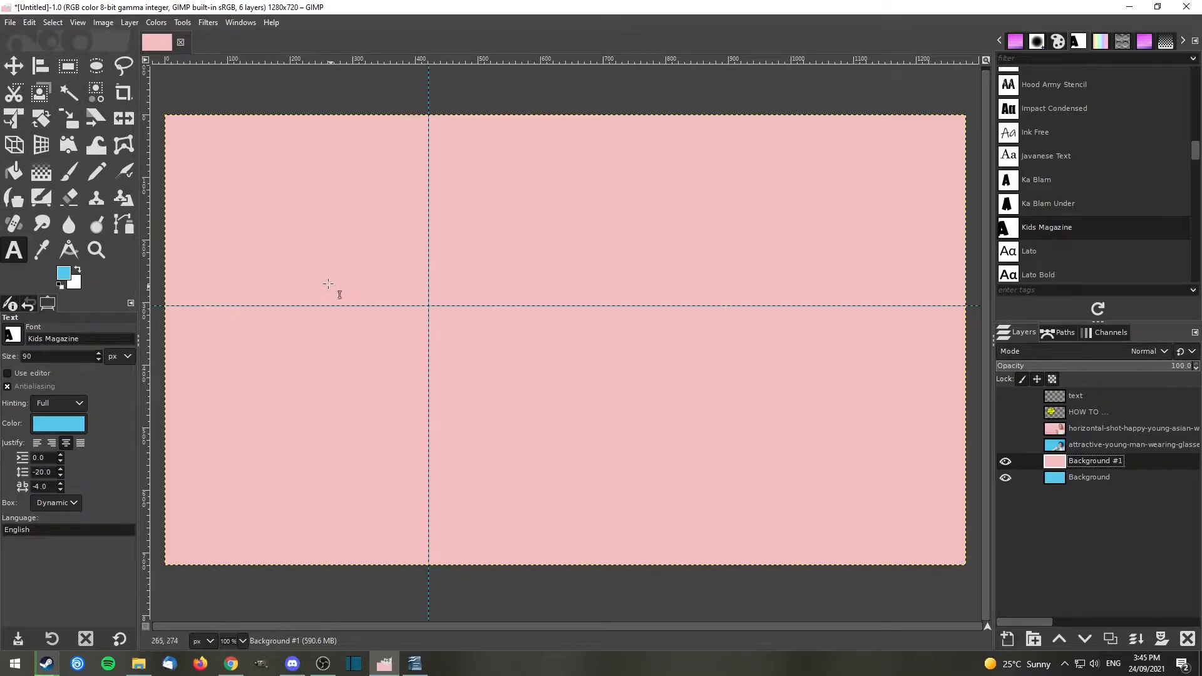
{"action": "left_click", "coordinate": [314, 275]}
{"action": "type", "text": "R"}
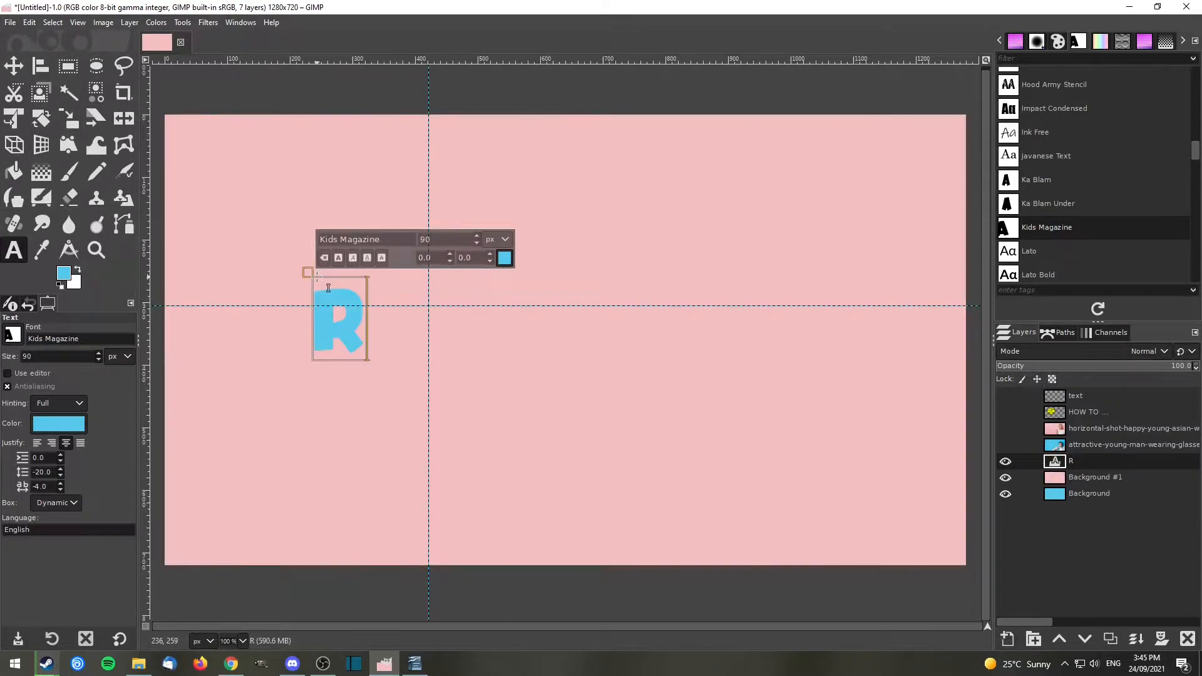
{"action": "type", "text": "AINBOW"}
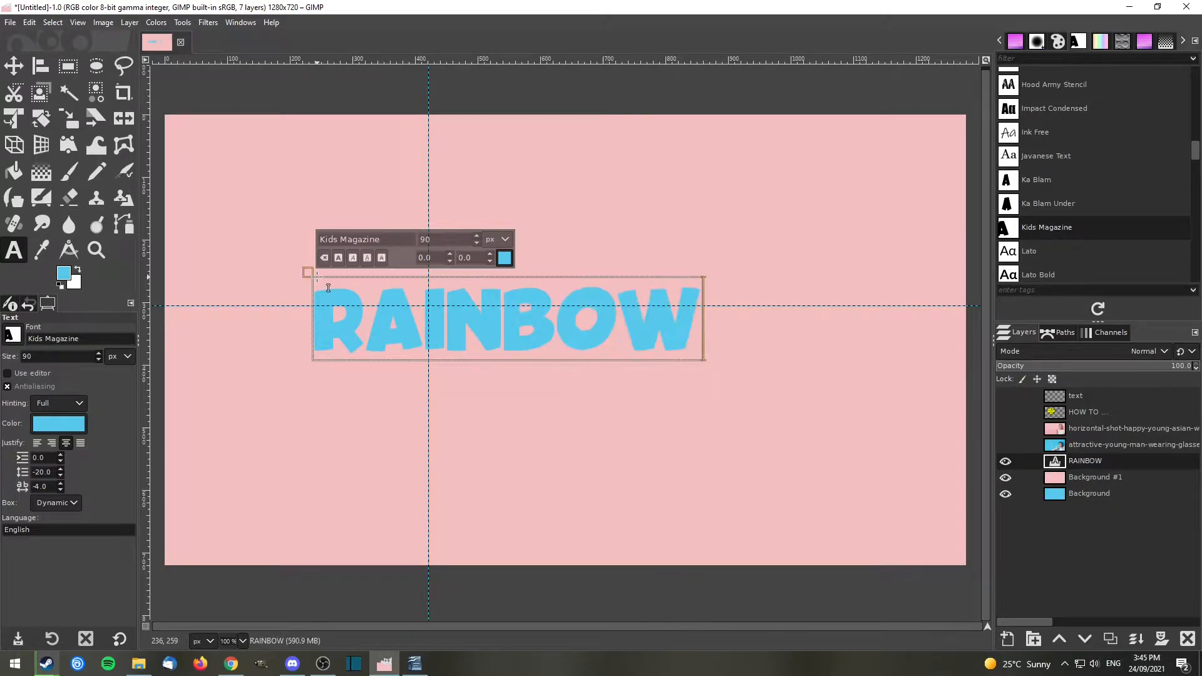
Move the RAINBOW text up and toward the canvas's left side, and raise its layer to the top of the stack.
{"action": "left_click", "coordinate": [14, 65]}
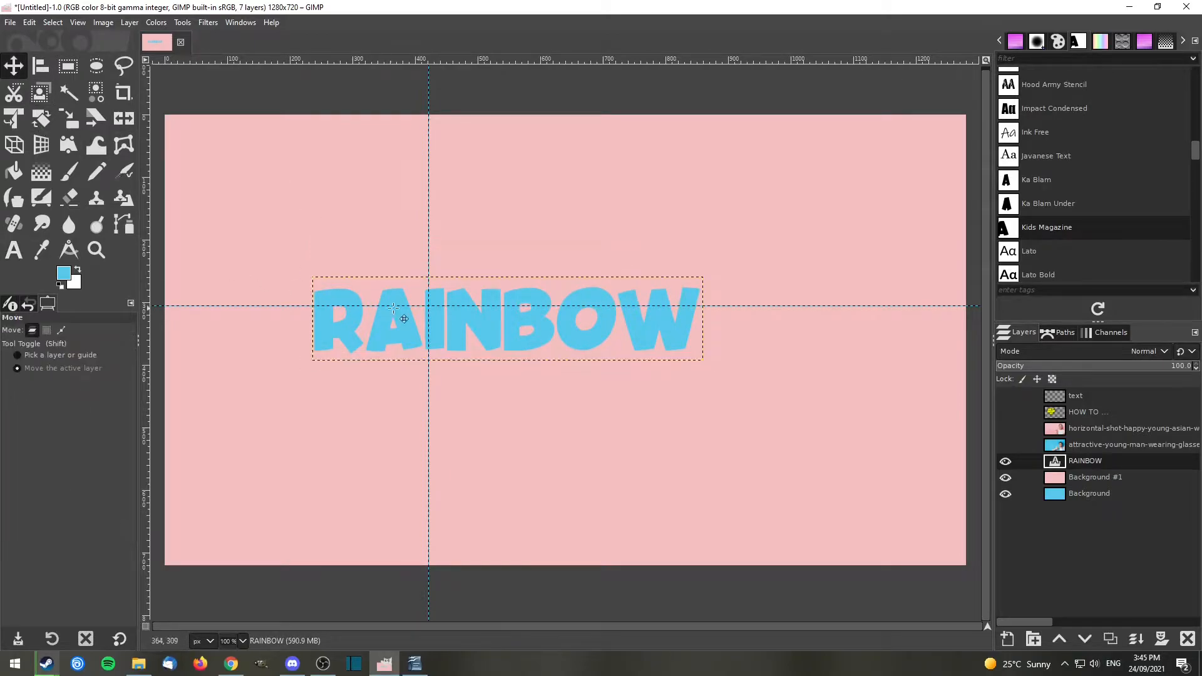
{"action": "left_click_drag", "start_coordinate": [497, 337], "coordinate": [416, 317]}
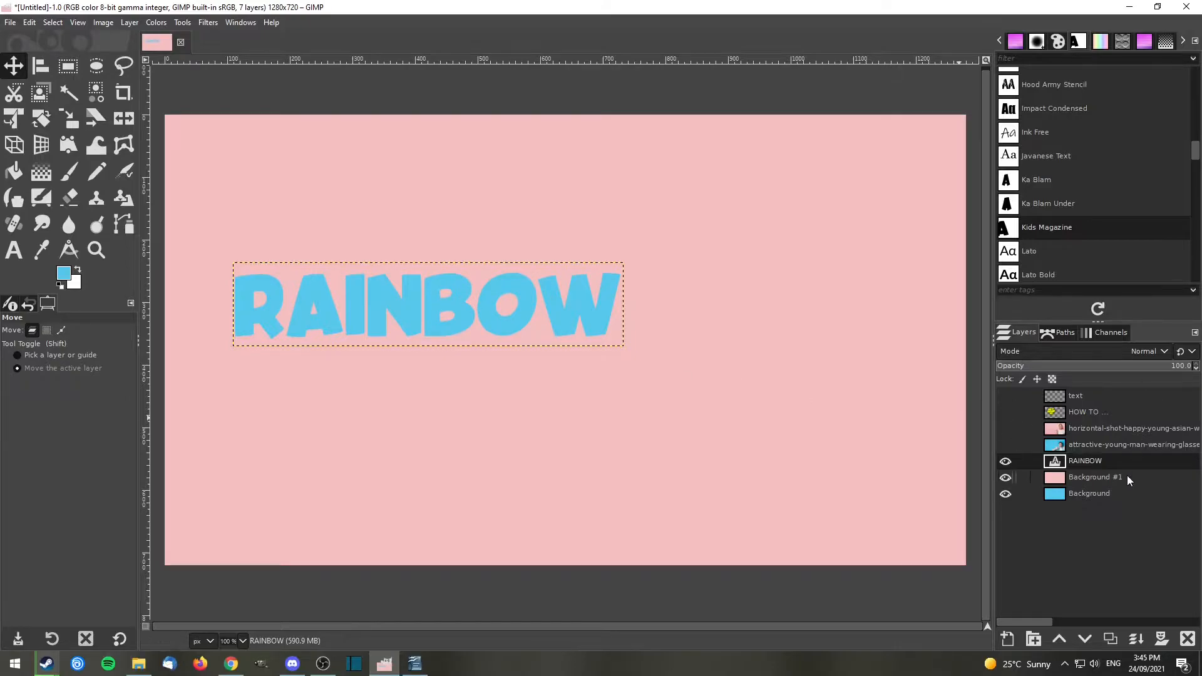
{"action": "left_click_drag", "start_coordinate": [1091, 463], "coordinate": [1096, 401]}
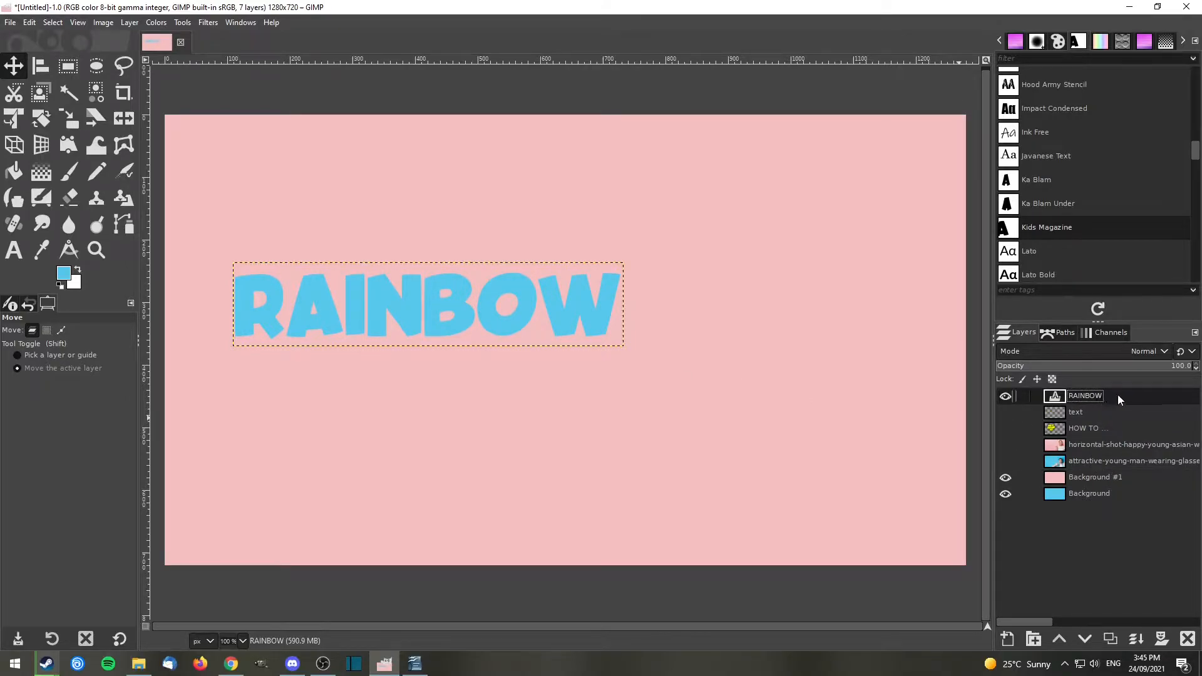
Select the RAINBOW lettering from its layer's alpha and choose the Pastel Rainbow gradient for the Gradient tool.
{"action": "right_click", "coordinate": [1118, 399]}
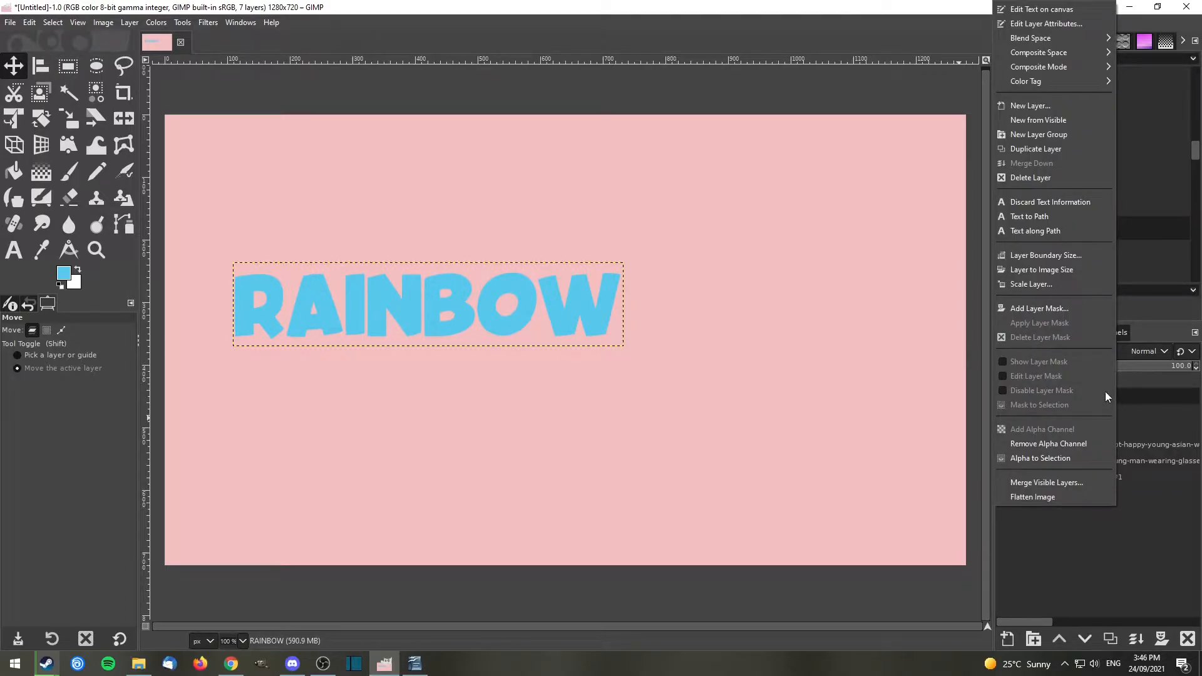
{"action": "left_click", "coordinate": [1039, 457]}
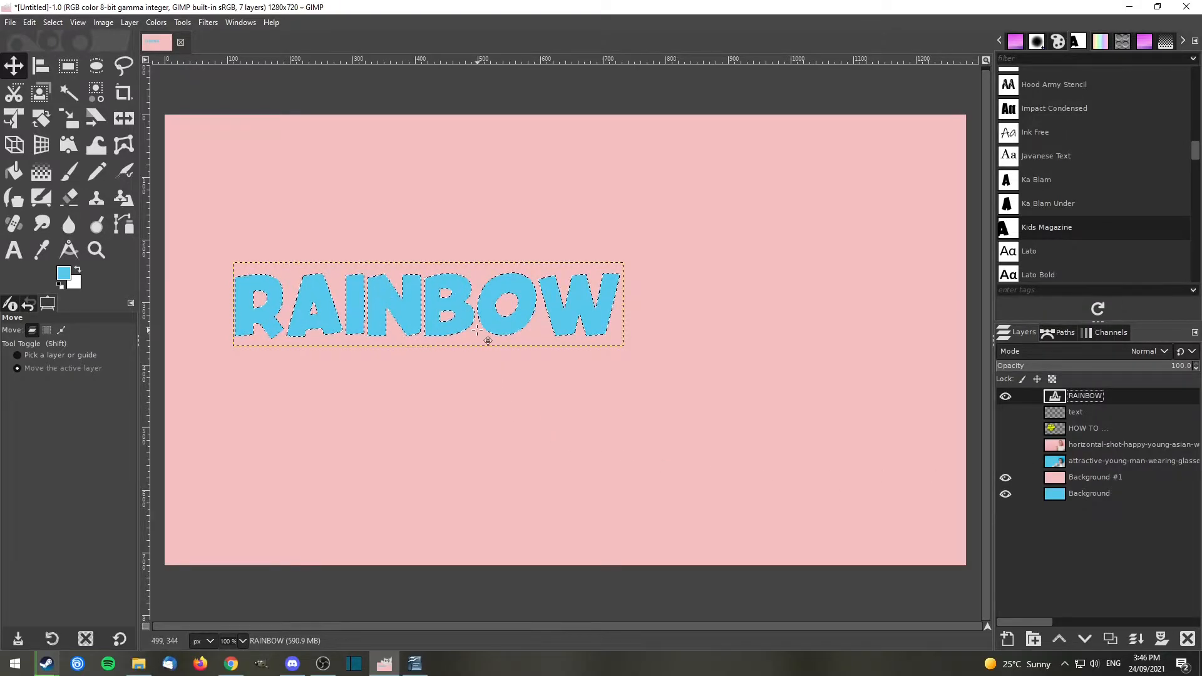
{"action": "left_click", "coordinate": [42, 172]}
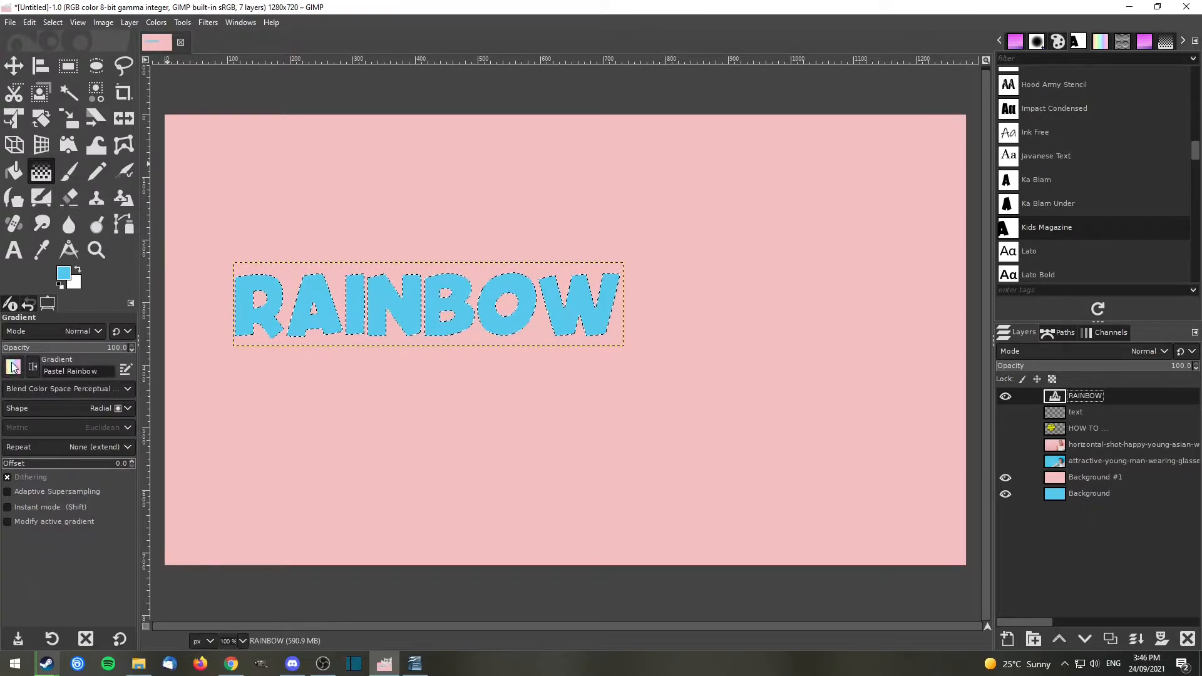
{"action": "left_click", "coordinate": [1101, 41]}
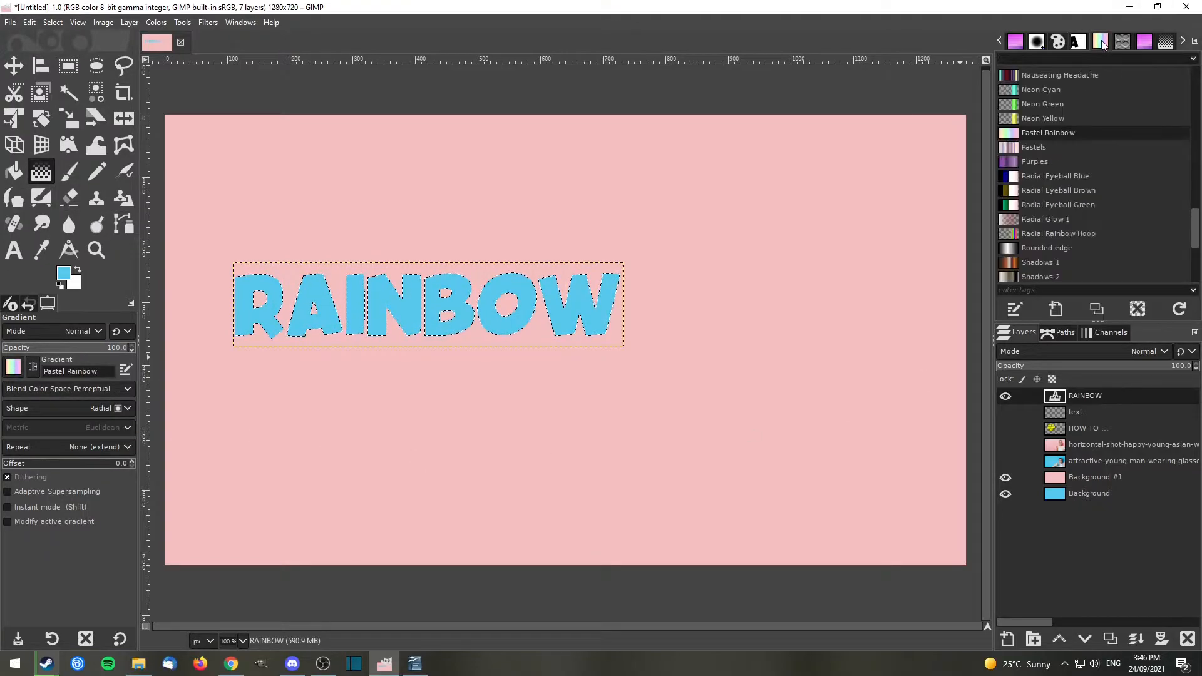
{"action": "double_click", "coordinate": [1017, 132]}
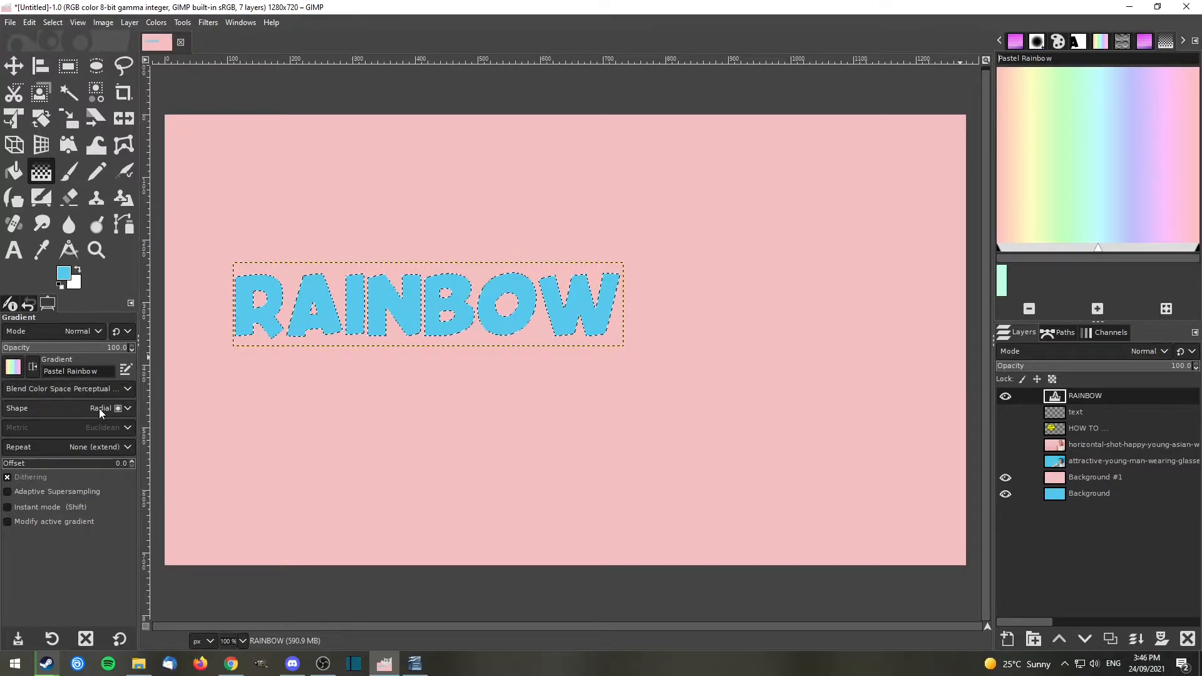
Fill the lettering with a radial gradient running diagonally from about (92, 442) to (538, 30) px, and clear the selection.
{"action": "mouse_move", "coordinate": [221, 396]}
{"action": "left_mouse_down"}
{"action": "mouse_move", "coordinate": [558, 271]}
{"action": "mouse_move", "coordinate": [635, 204]}
{"action": "mouse_move", "coordinate": [624, 188]}
{"action": "left_mouse_up"}
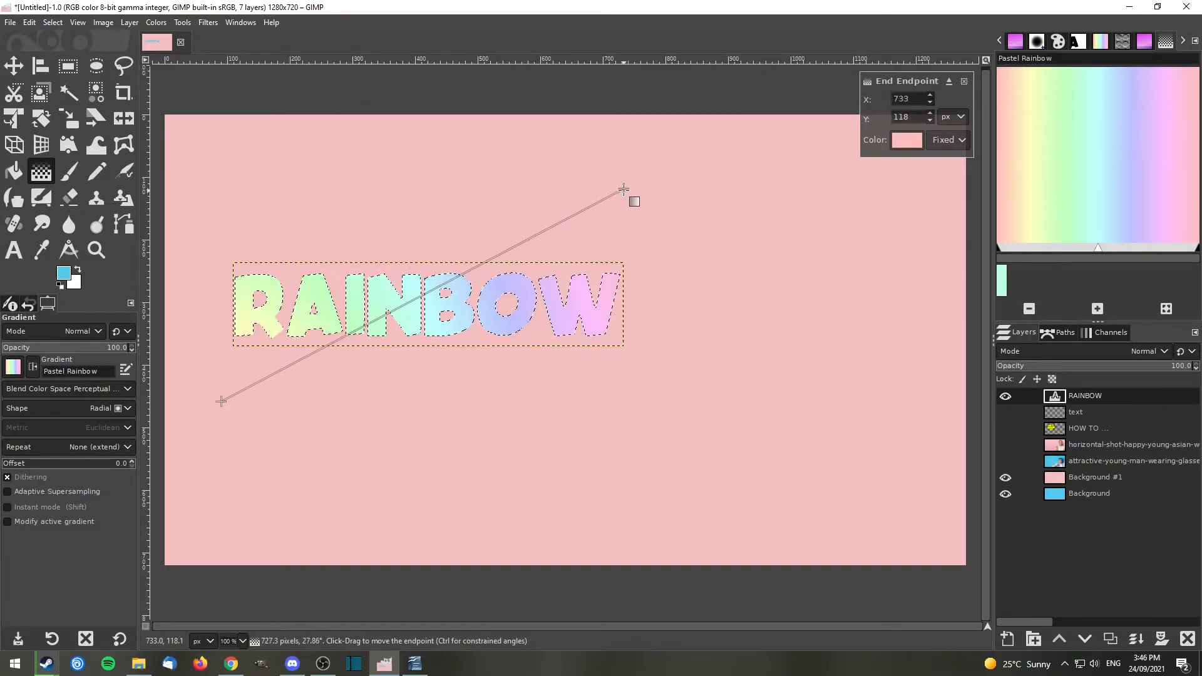
{"action": "mouse_move", "coordinate": [223, 402]}
{"action": "left_mouse_down"}
{"action": "mouse_move", "coordinate": [325, 456]}
{"action": "mouse_move", "coordinate": [296, 443]}
{"action": "mouse_move", "coordinate": [230, 365]}
{"action": "mouse_move", "coordinate": [251, 402]}
{"action": "mouse_move", "coordinate": [238, 409]}
{"action": "mouse_move", "coordinate": [223, 392]}
{"action": "left_mouse_up"}
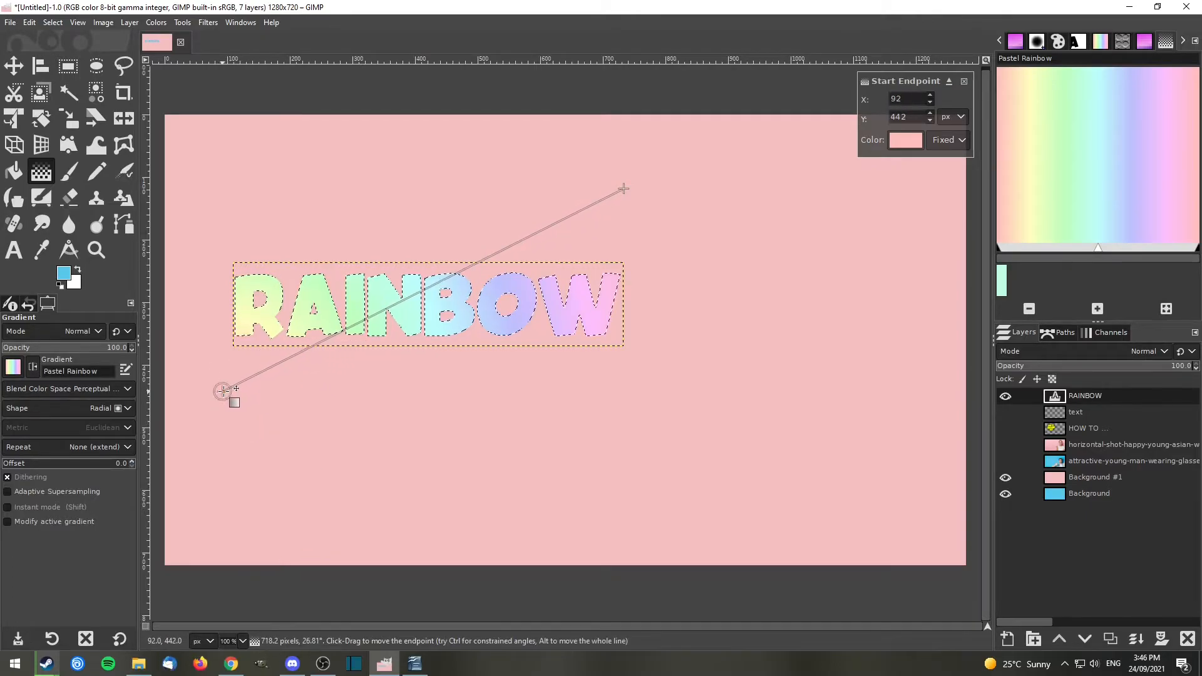
{"action": "left_click_drag", "start_coordinate": [625, 190], "coordinate": [502, 133]}
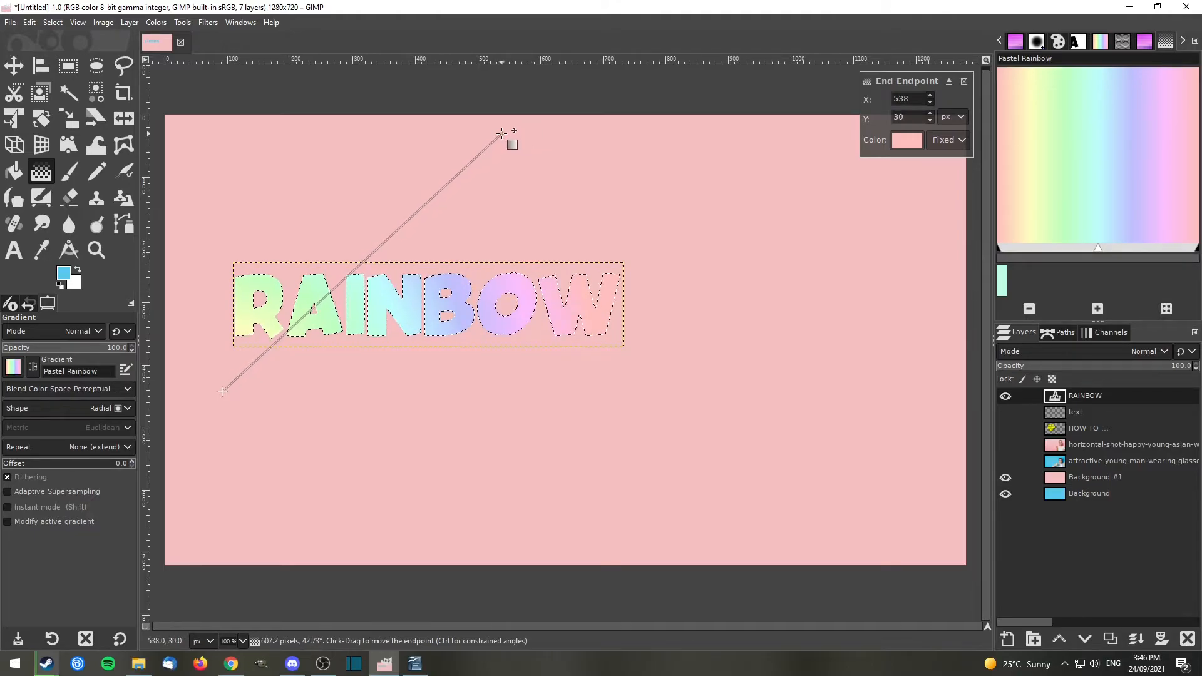
{"action": "left_click", "coordinate": [14, 66]}
{"action": "left_click", "coordinate": [57, 22]}
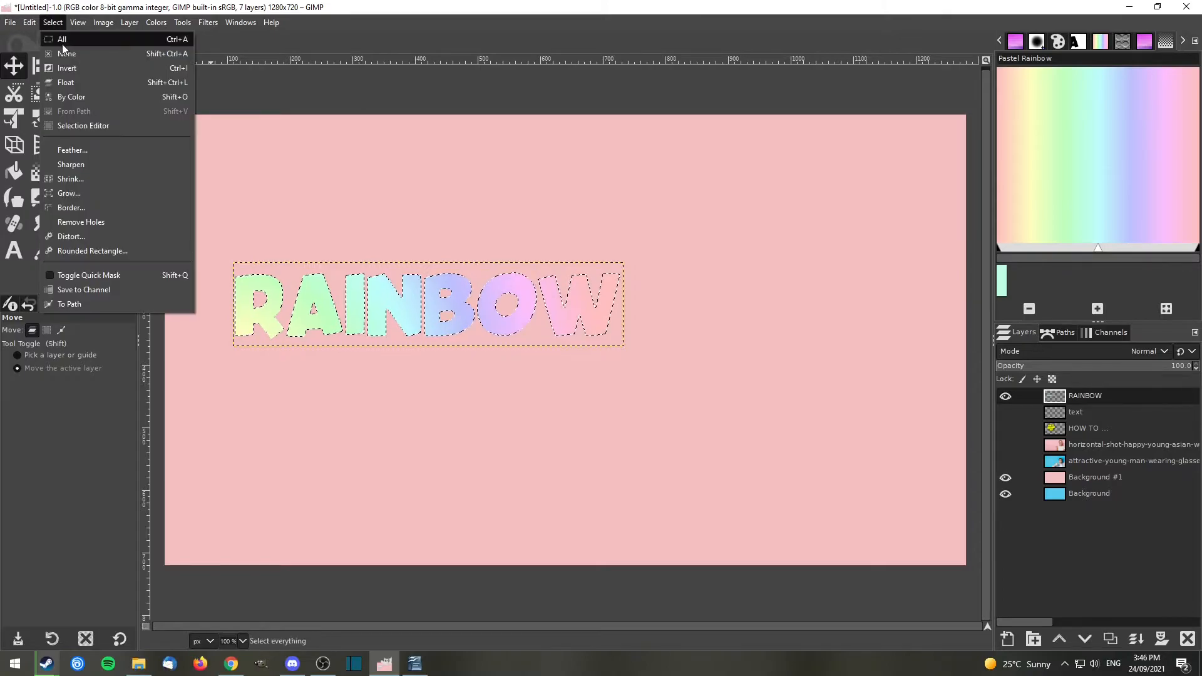
{"action": "left_click", "coordinate": [66, 54]}
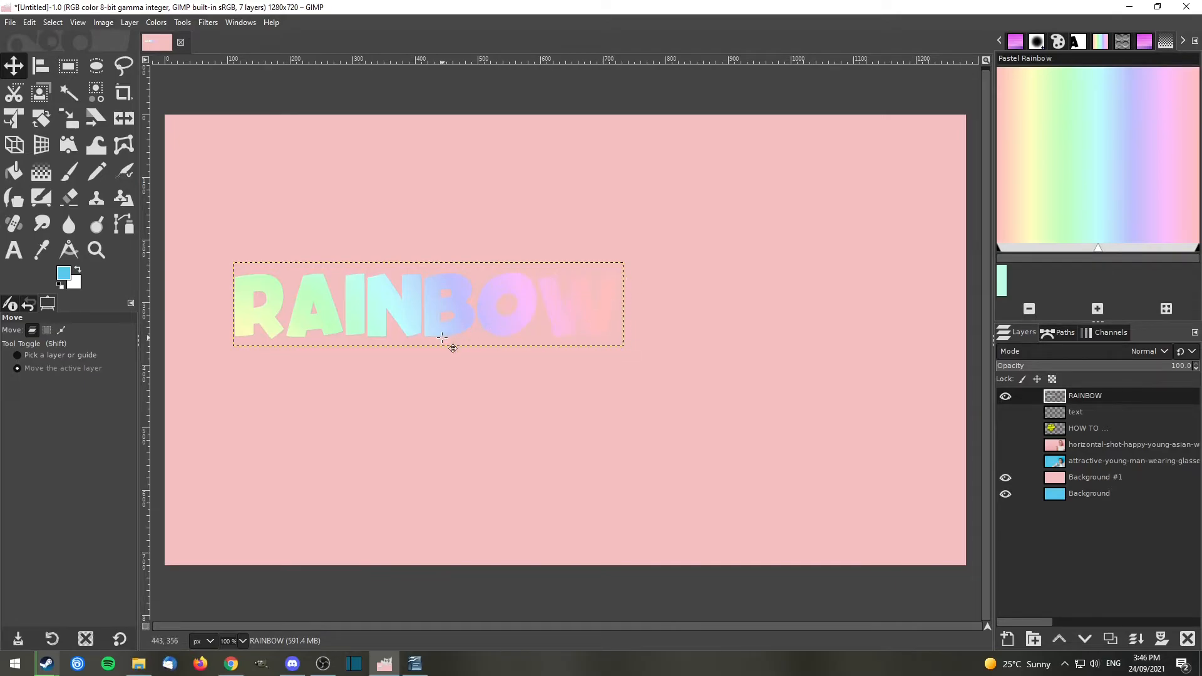
Start a Drop Shadow filter on the RAINBOW layer with the dark purple shadow colour 2e2153.
{"action": "left_click", "coordinate": [209, 23]}
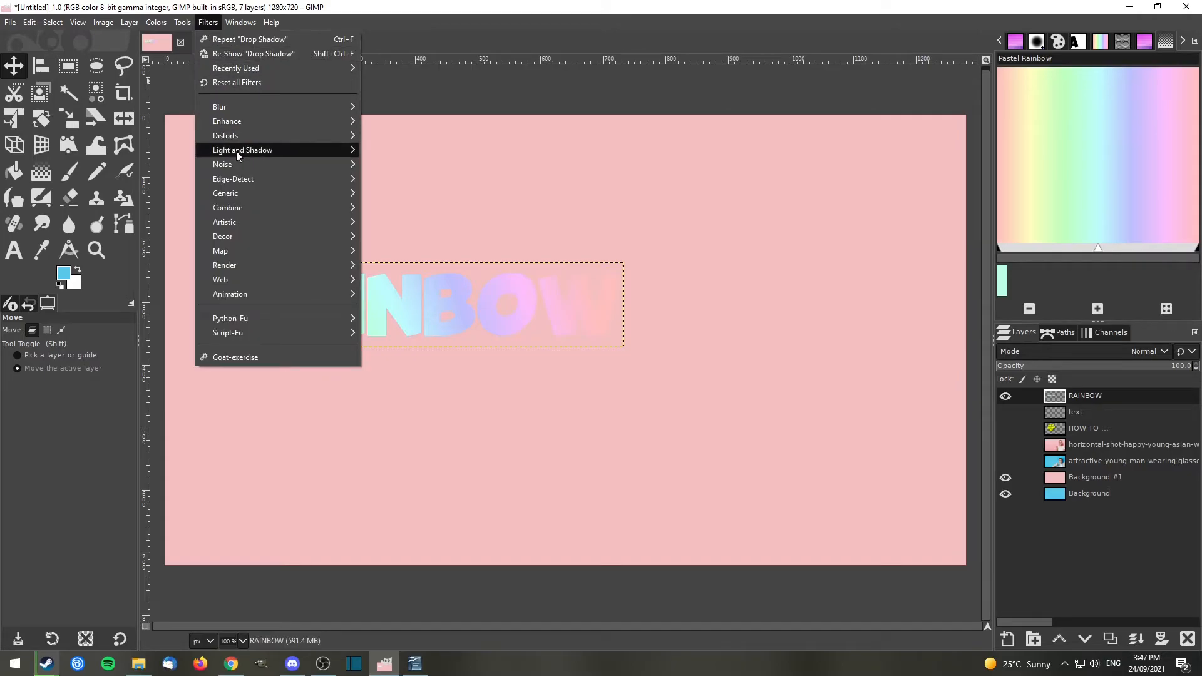
{"action": "mouse_move", "coordinate": [244, 151]}
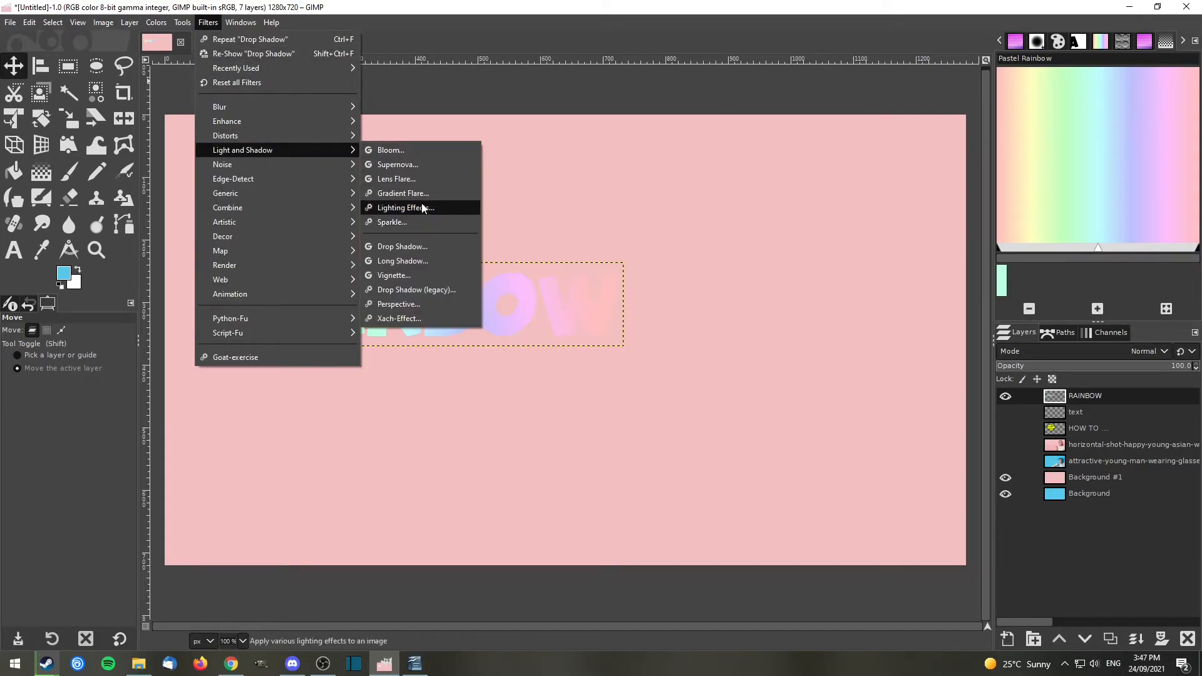
{"action": "left_click", "coordinate": [422, 245]}
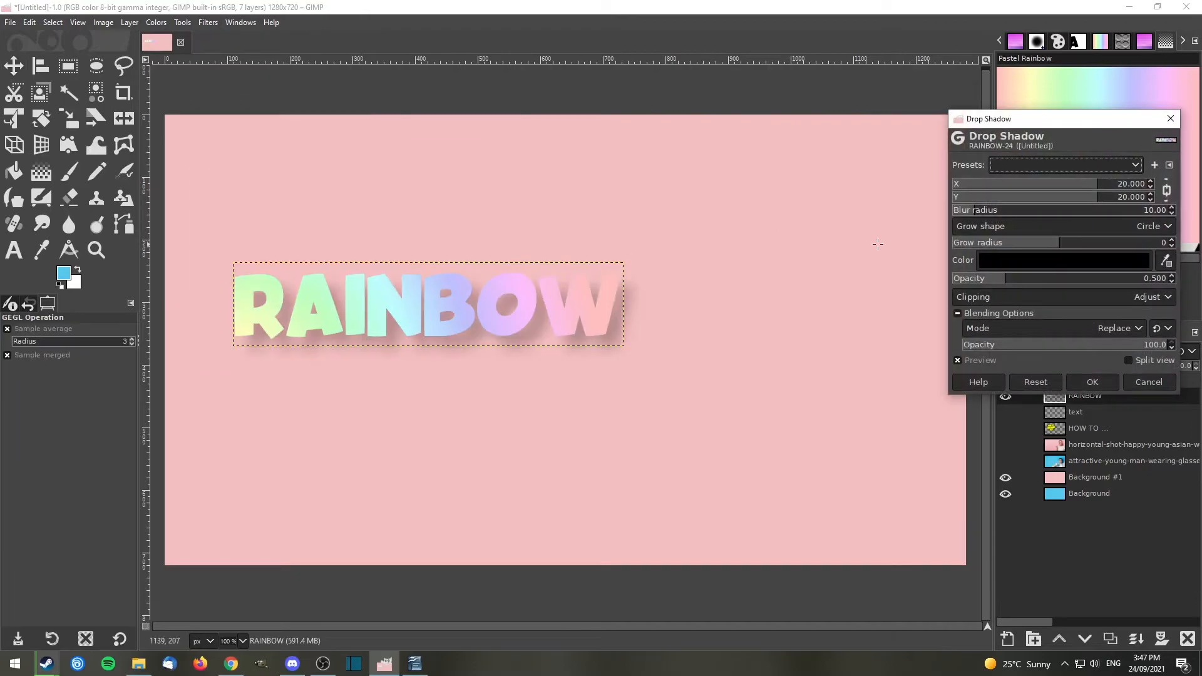
{"action": "left_click", "coordinate": [1042, 261]}
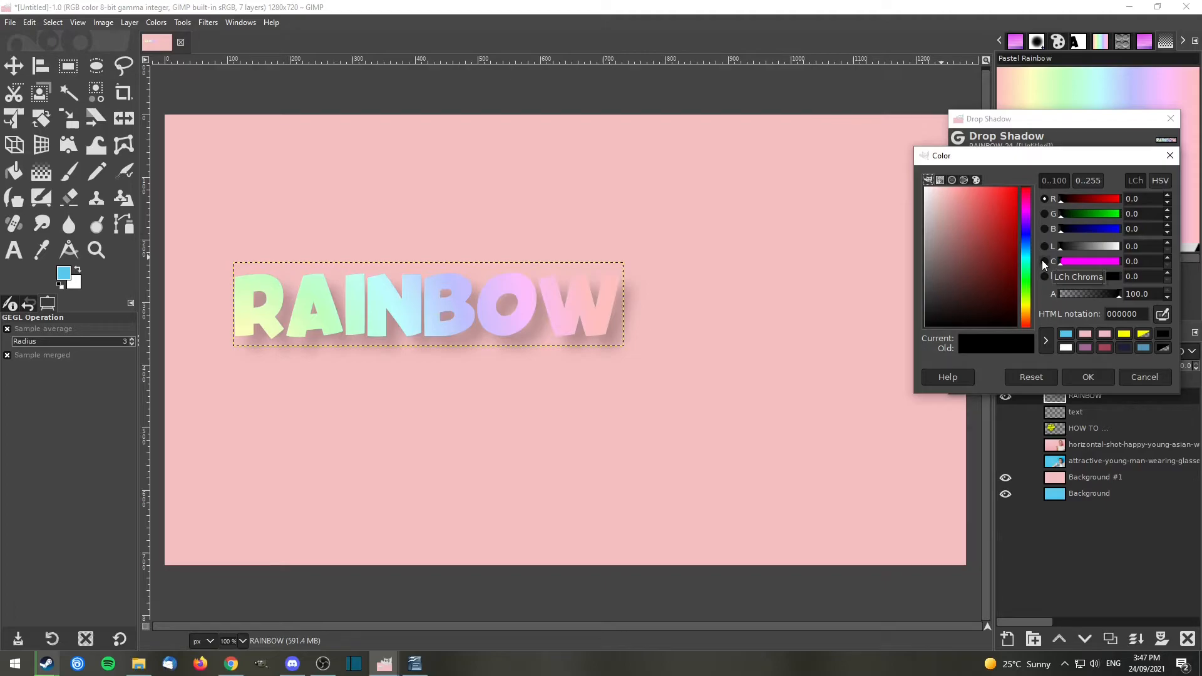
{"action": "left_click", "coordinate": [1125, 348]}
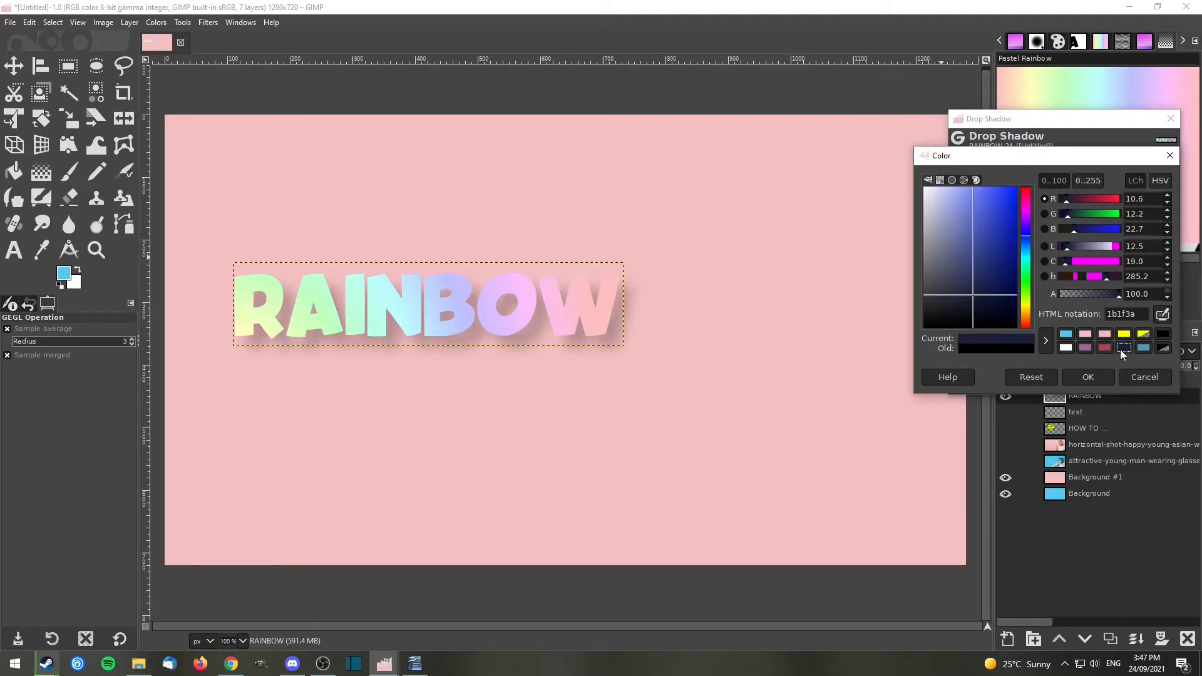
{"action": "left_click", "coordinate": [1026, 230]}
{"action": "left_click_drag", "start_coordinate": [1026, 230], "coordinate": [1025, 227]}
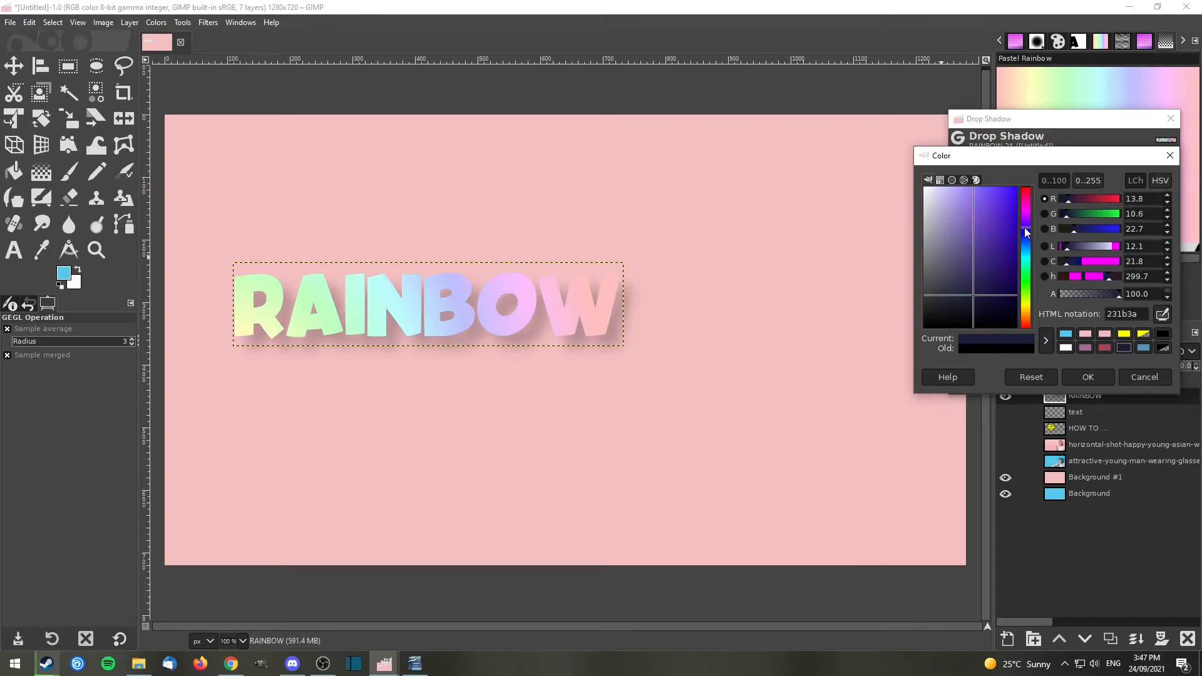
{"action": "left_click_drag", "start_coordinate": [984, 284], "coordinate": [980, 282]}
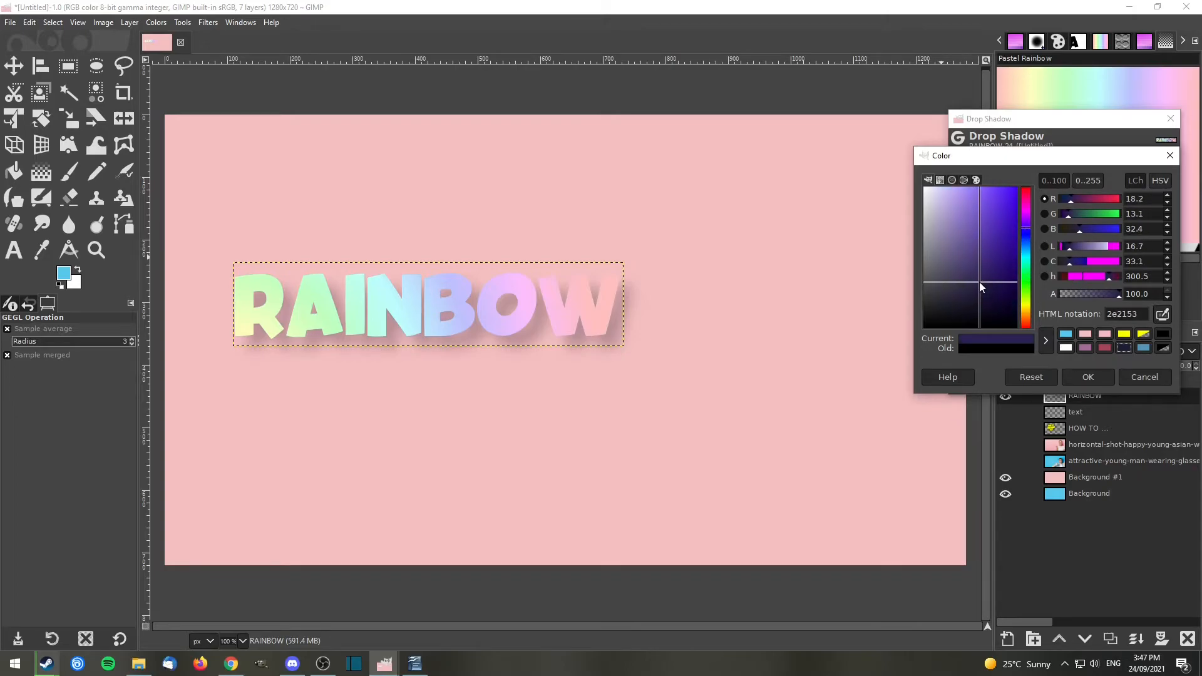
{"action": "left_click", "coordinate": [1098, 378]}
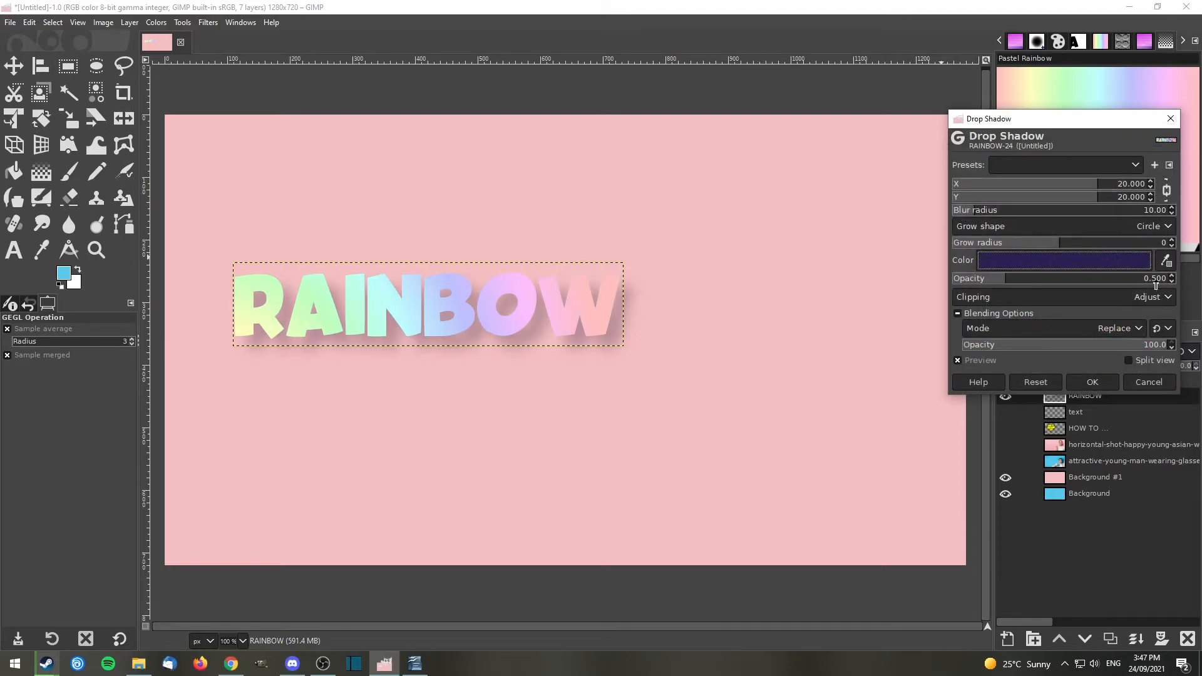
Set the shadow's opacity to 1 and its linked X and Y offsets to about 14.7.
{"action": "left_click", "coordinate": [1158, 278]}
{"action": "type", "text": "1"}
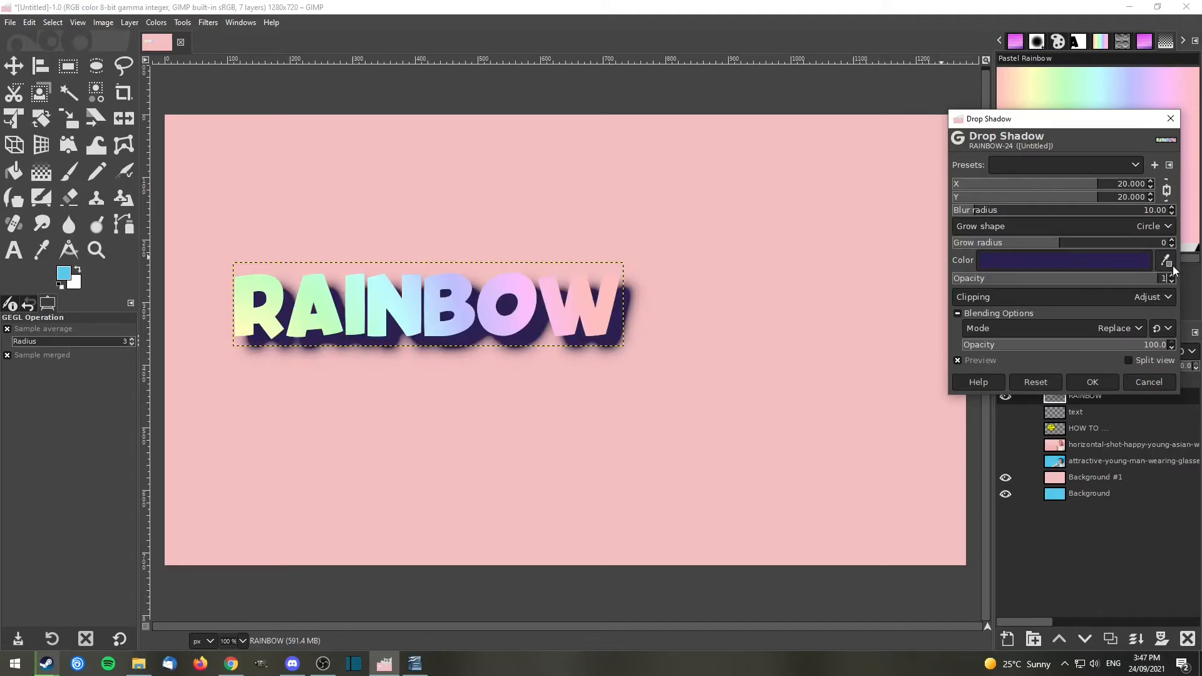
{"action": "key", "text": "Return"}
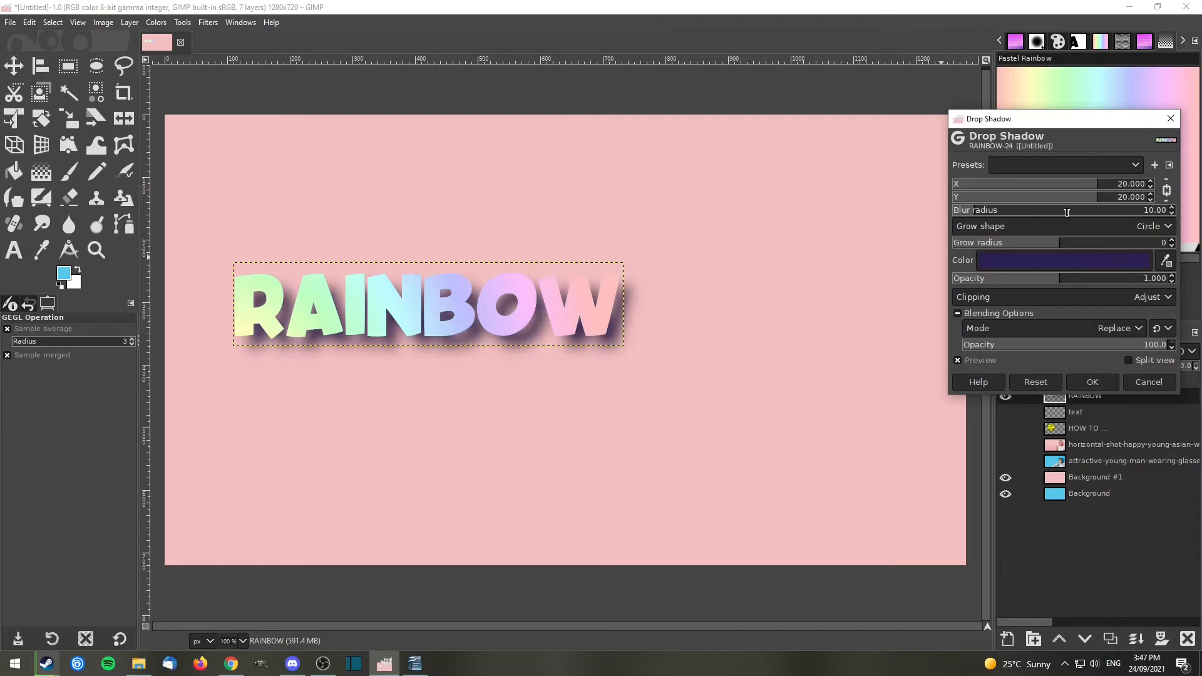
{"action": "left_click_drag", "start_coordinate": [1100, 197], "coordinate": [1085, 195]}
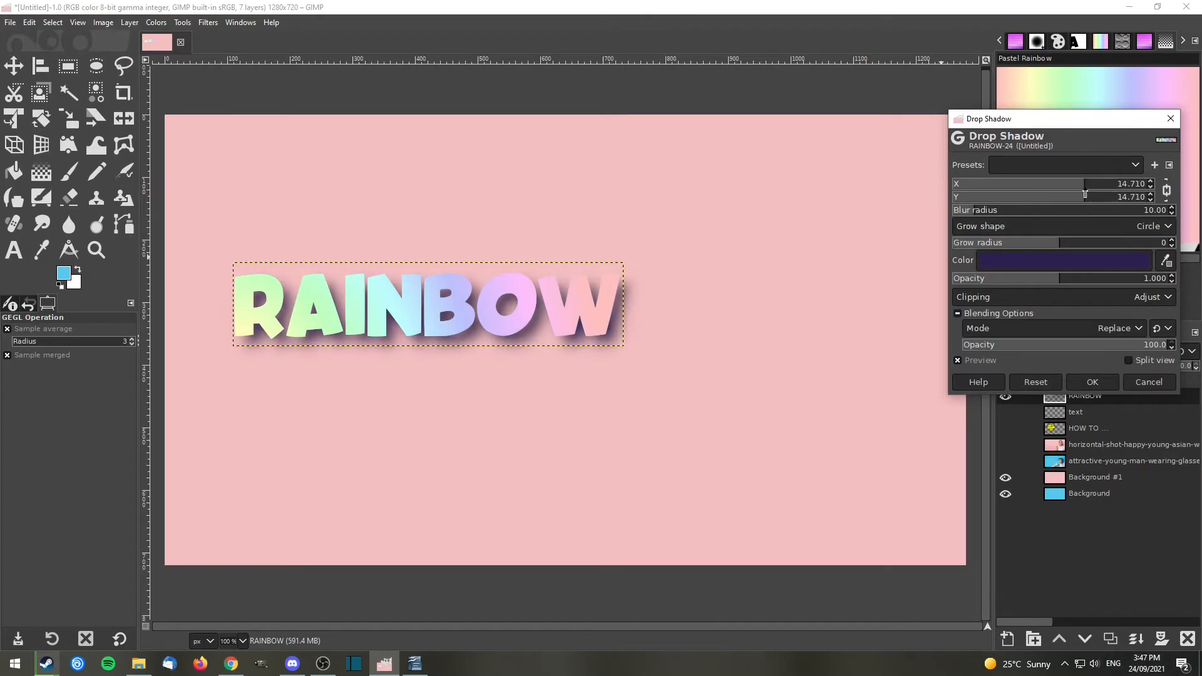
Change the shadow colour to the brighter purple 4e2fa5, set both offsets to about 10.6, and apply the drop shadow.
{"action": "left_click", "coordinate": [1093, 258]}
{"action": "left_click", "coordinate": [1001, 249]}
{"action": "mouse_move", "coordinate": [1002, 250]}
{"action": "left_mouse_down"}
{"action": "mouse_move", "coordinate": [997, 223]}
{"action": "mouse_move", "coordinate": [1001, 243]}
{"action": "mouse_move", "coordinate": [1009, 232]}
{"action": "left_mouse_up"}
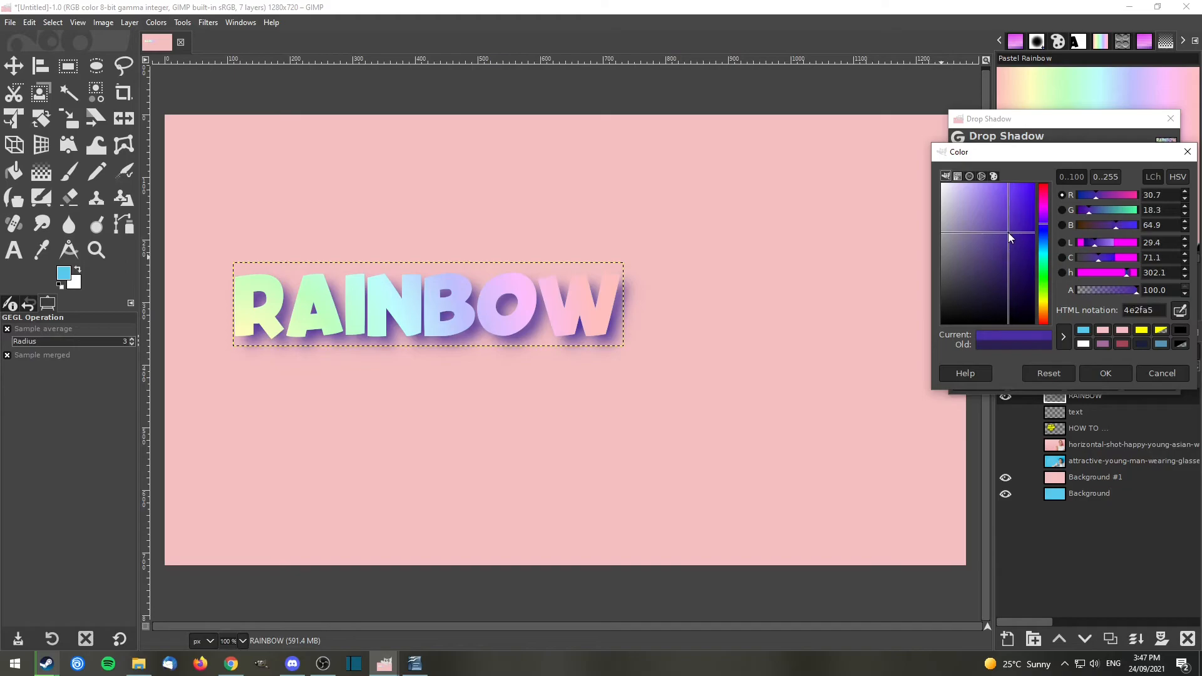
{"action": "left_click", "coordinate": [1107, 373]}
{"action": "mouse_move", "coordinate": [1069, 196]}
{"action": "left_mouse_down"}
{"action": "mouse_move", "coordinate": [1088, 200]}
{"action": "mouse_move", "coordinate": [1075, 203]}
{"action": "left_mouse_up"}
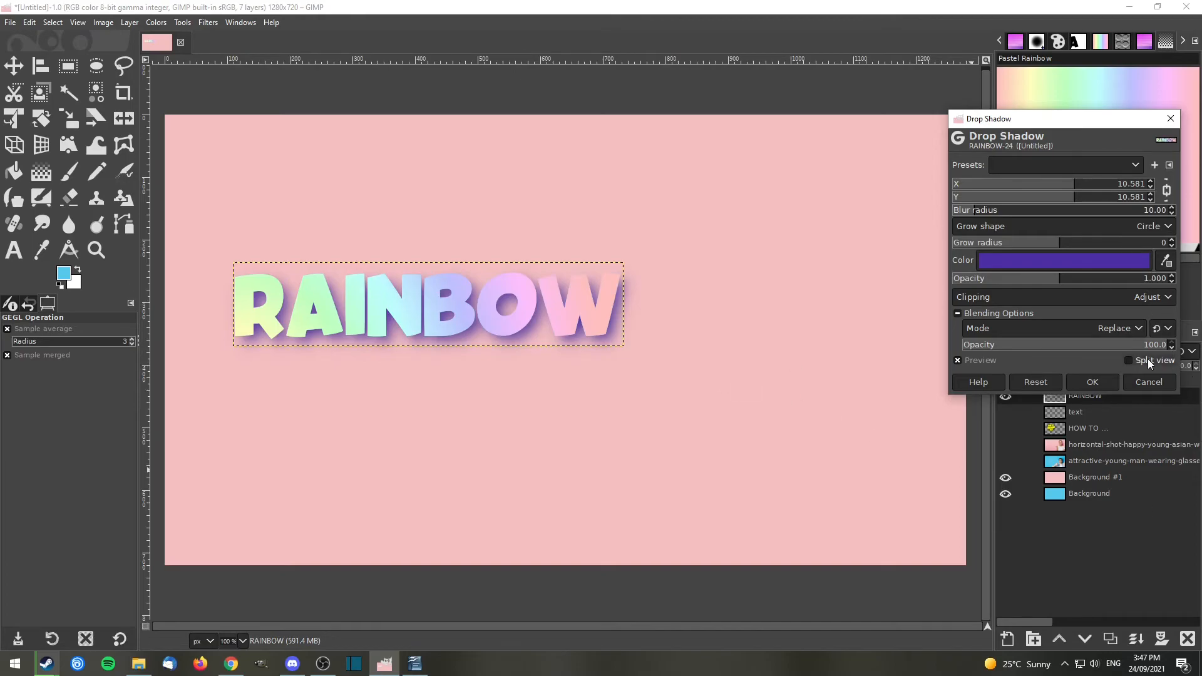
{"action": "left_click", "coordinate": [1093, 382]}
Select the Background #1 layer and show the hidden photo layer of the woman on the pink backdrop.
{"action": "key", "text": "m"}
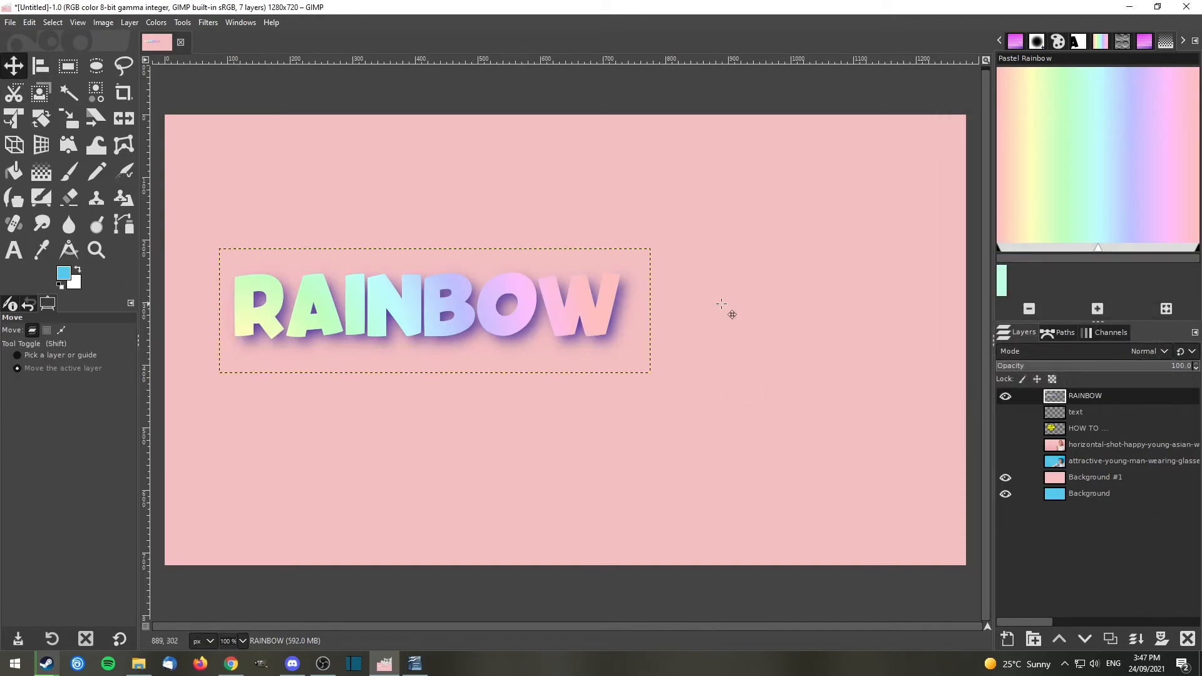
{"action": "left_click", "coordinate": [1102, 476]}
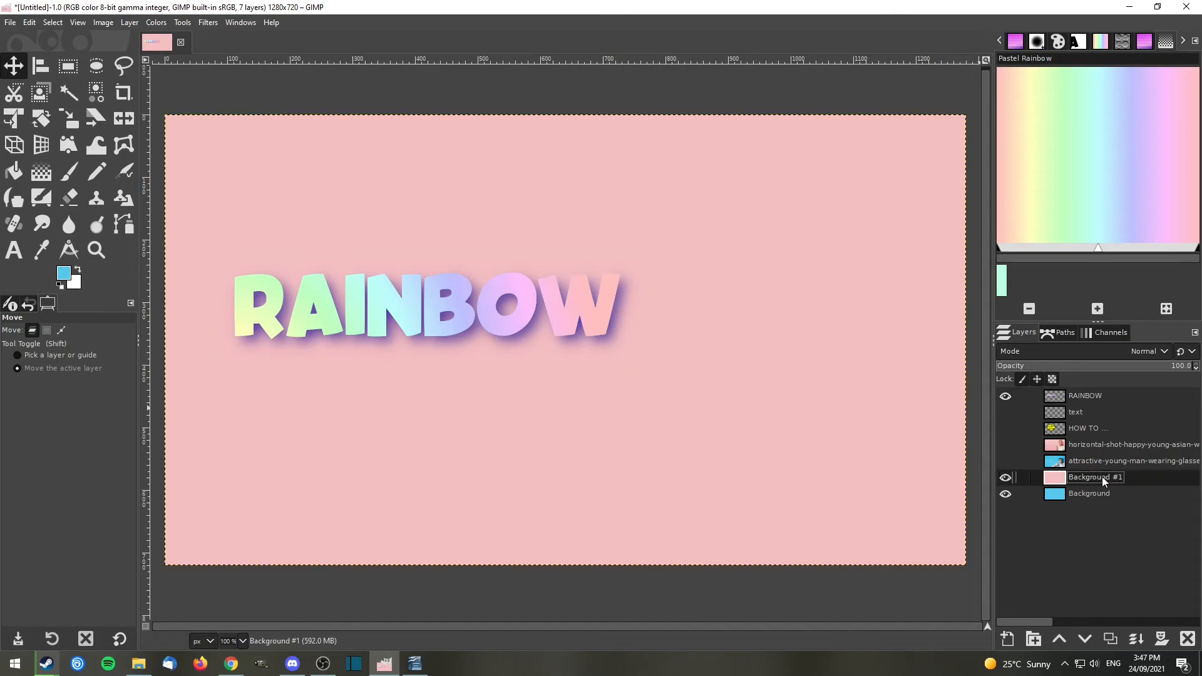
{"action": "left_click", "coordinate": [1007, 445]}
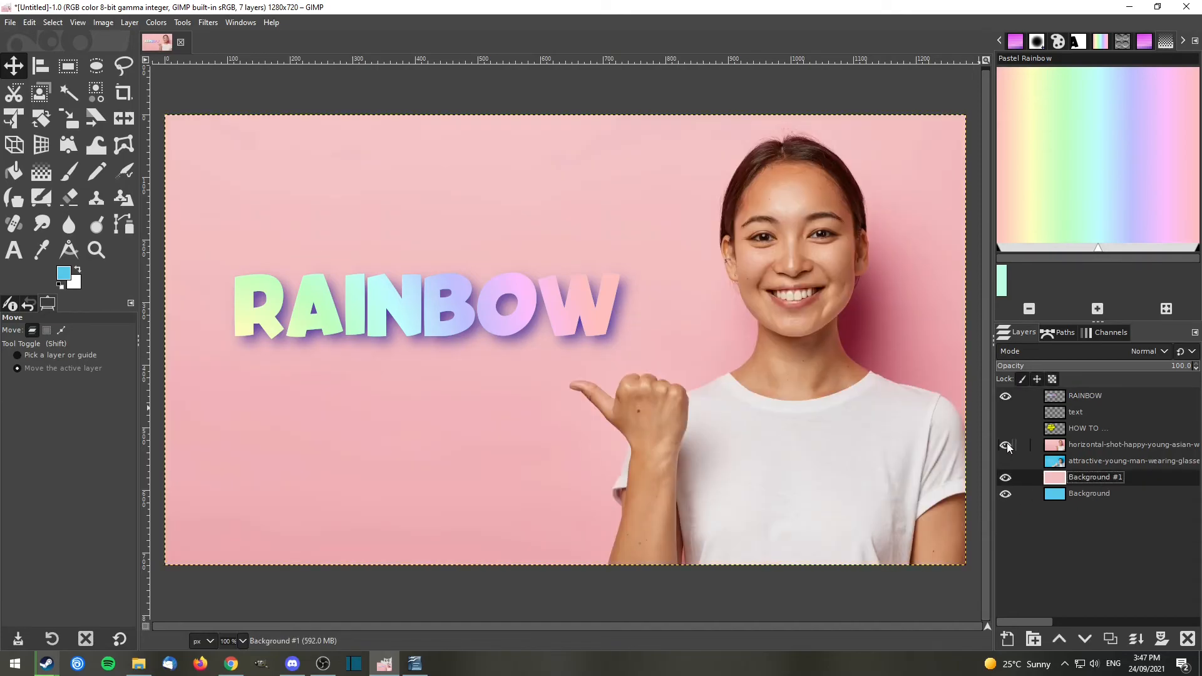